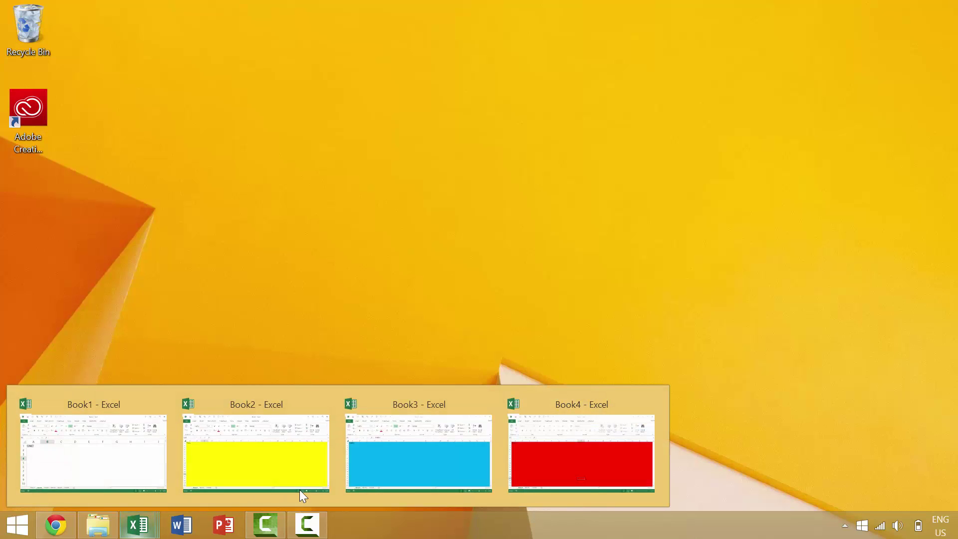
Step: Minimize Book4 with Ctrl+F9 and restore it from its taskbar thumbnail preview
{"action": "left_click", "coordinate": [596, 461]}
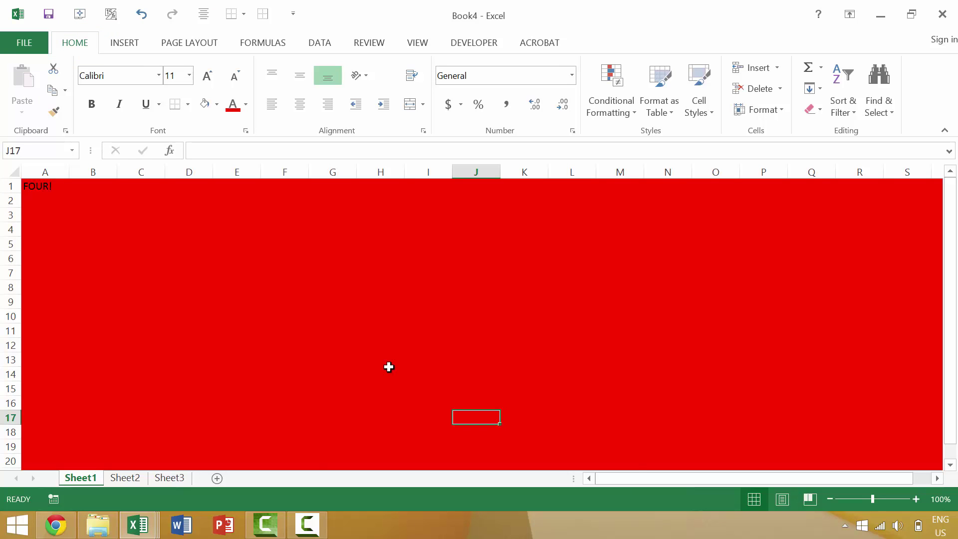
{"action": "key", "text": "shift+F9"}
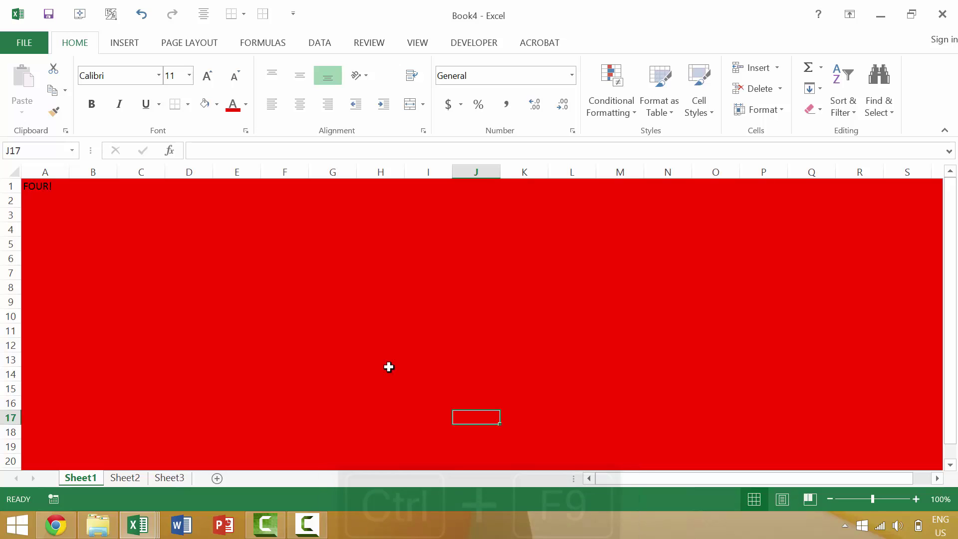
{"action": "key", "text": "ctrl+F9"}
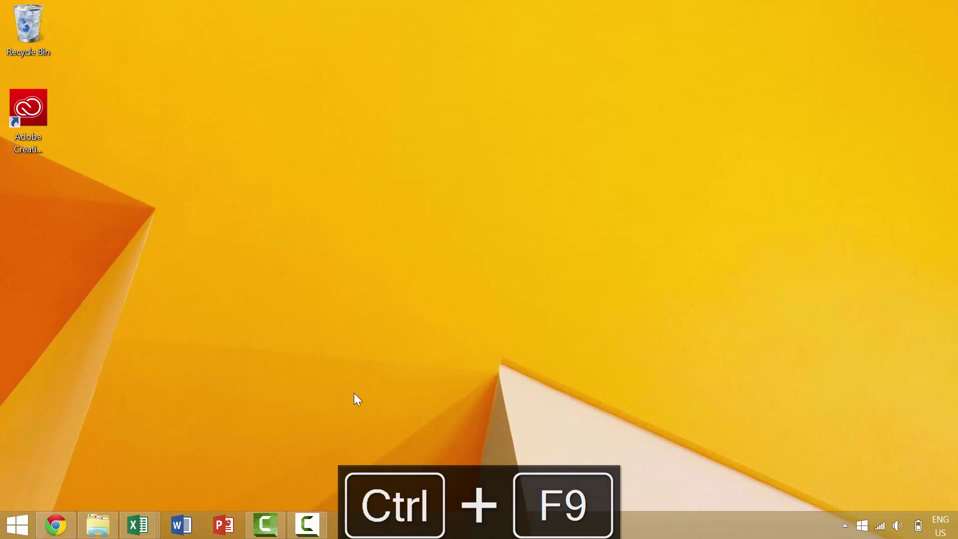
{"action": "left_click", "coordinate": [138, 524]}
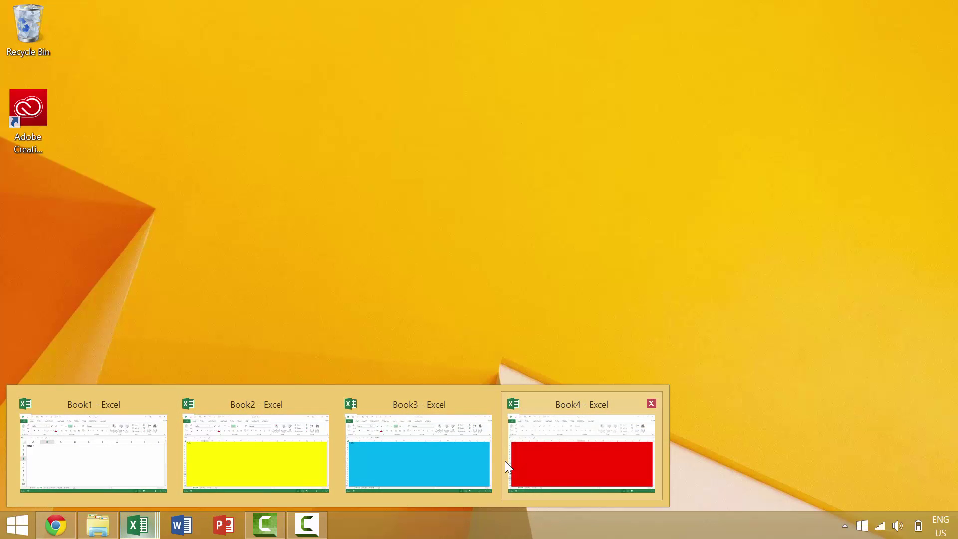
{"action": "left_click", "coordinate": [574, 451]}
Step: Minimize Book4 again, then restore it down and minimize it with Win+Down twice
{"action": "key", "text": "ctrl+F9"}
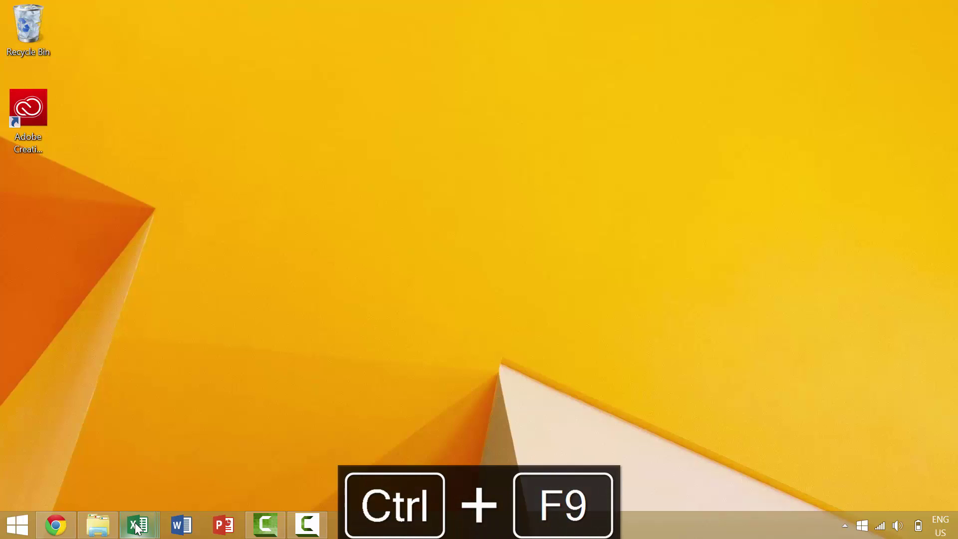
{"action": "mouse_move", "coordinate": [137, 525]}
{"action": "left_click", "coordinate": [551, 453]}
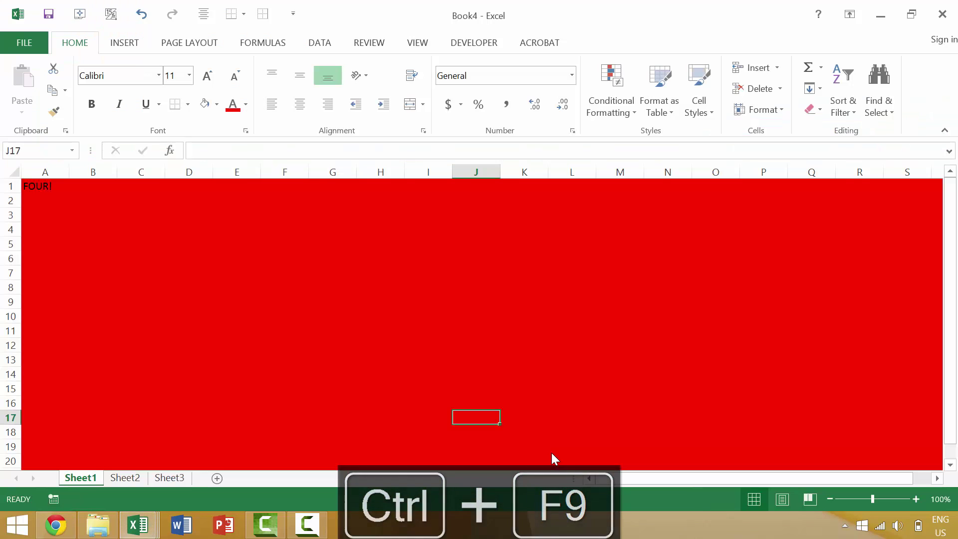
{"action": "key", "text": "super+Down"}
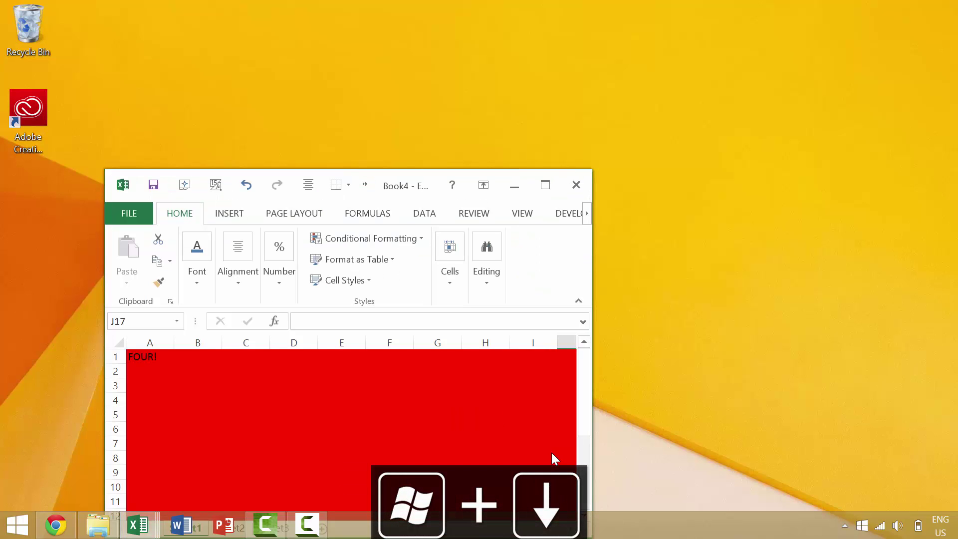
{"action": "key", "text": "super+Down"}
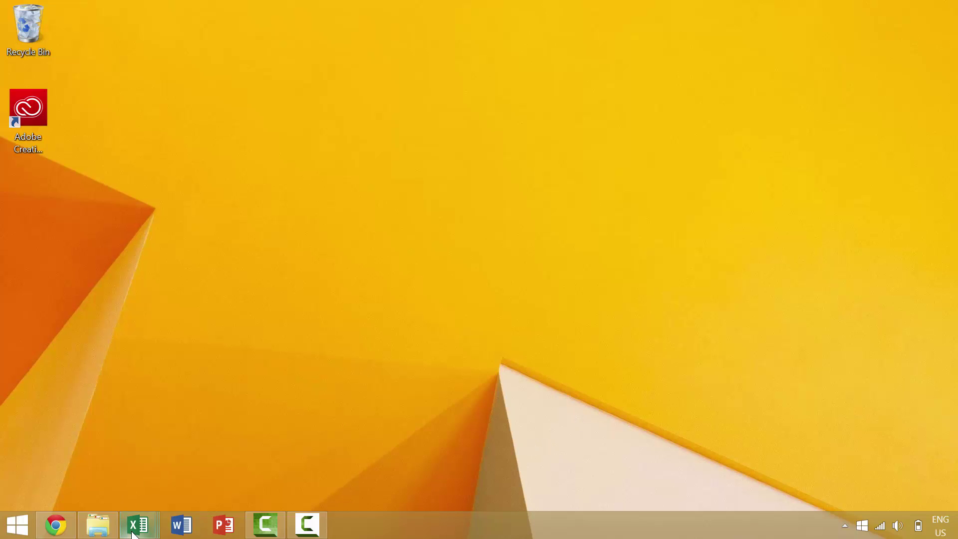
{"action": "left_click", "coordinate": [560, 486]}
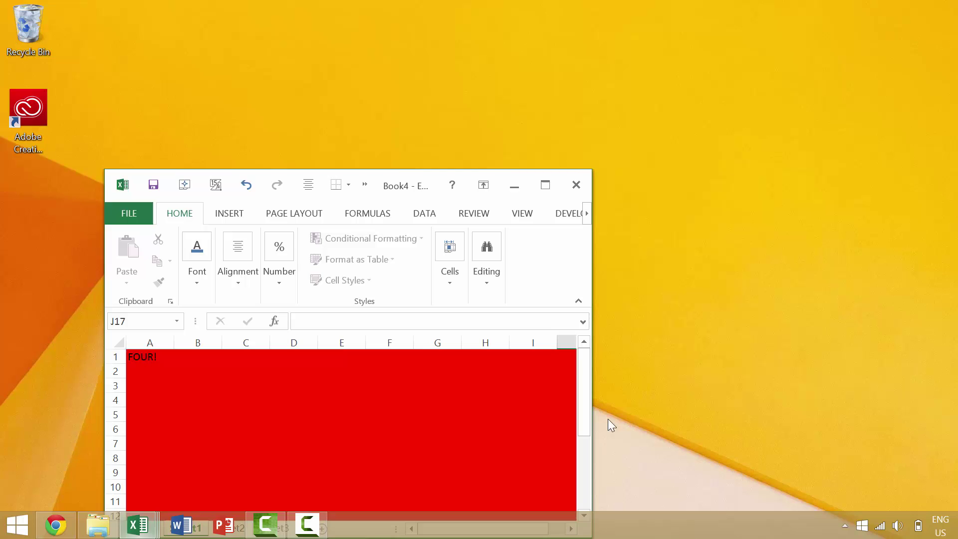
{"action": "left_click", "coordinate": [541, 178]}
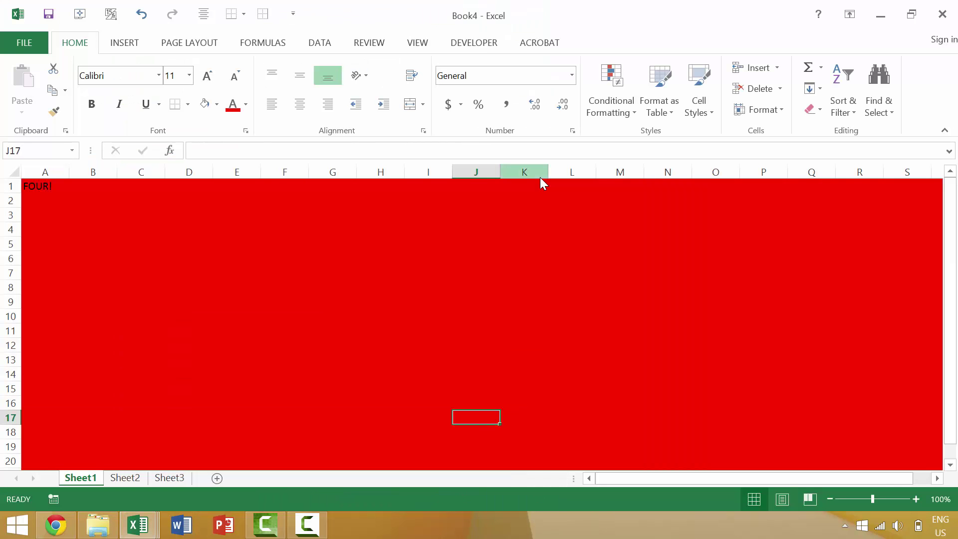
{"action": "key", "text": "ctrl+F10"}
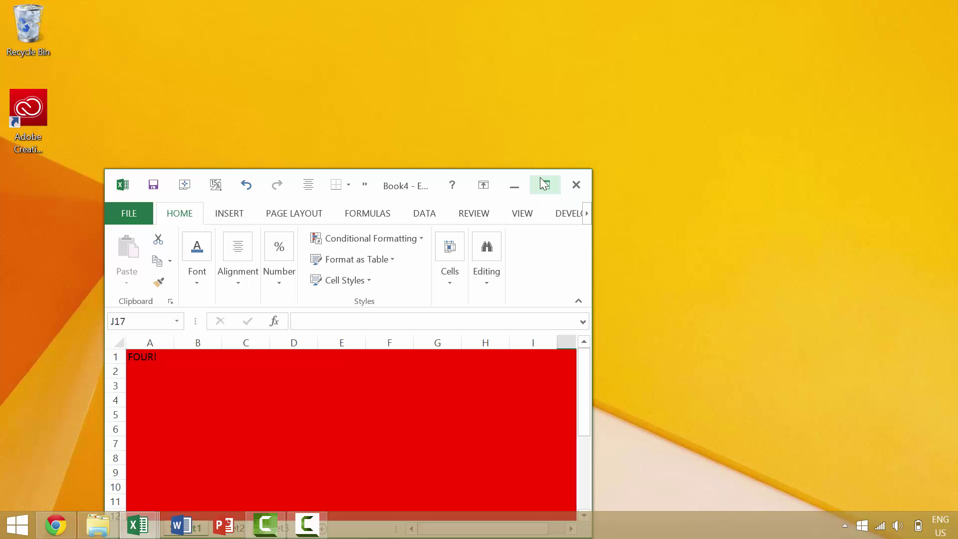
{"action": "key", "text": "ctrl+F10"}
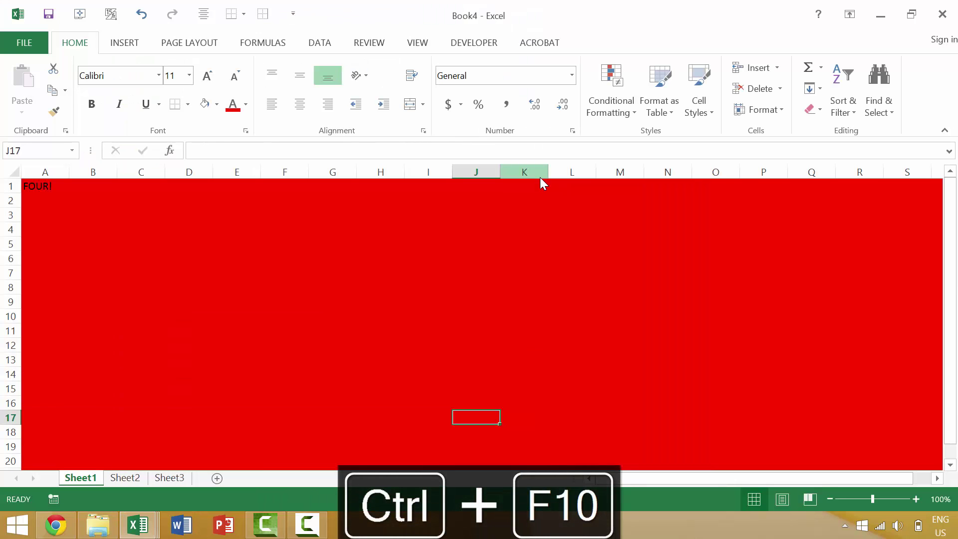
{"action": "key", "text": "ctrl+F9"}
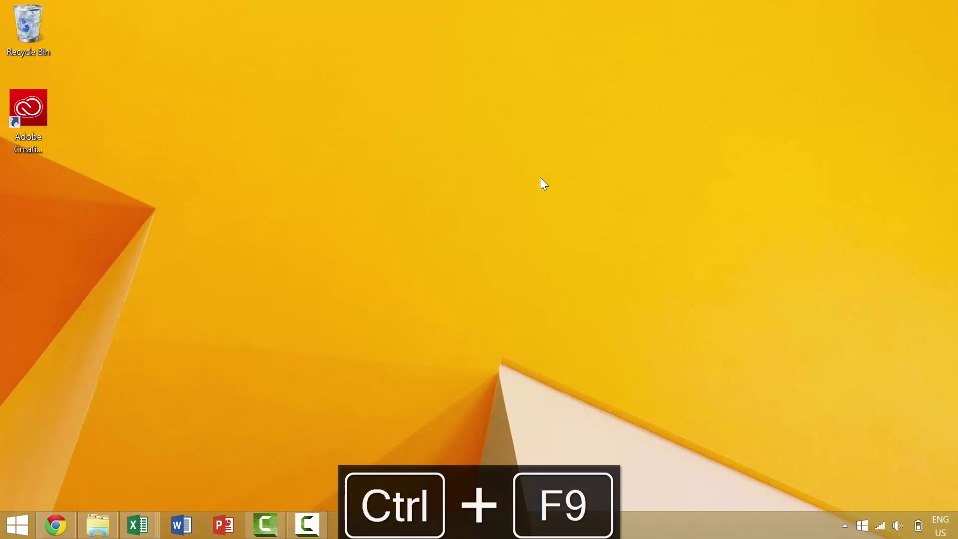
{"action": "mouse_move", "coordinate": [137, 525]}
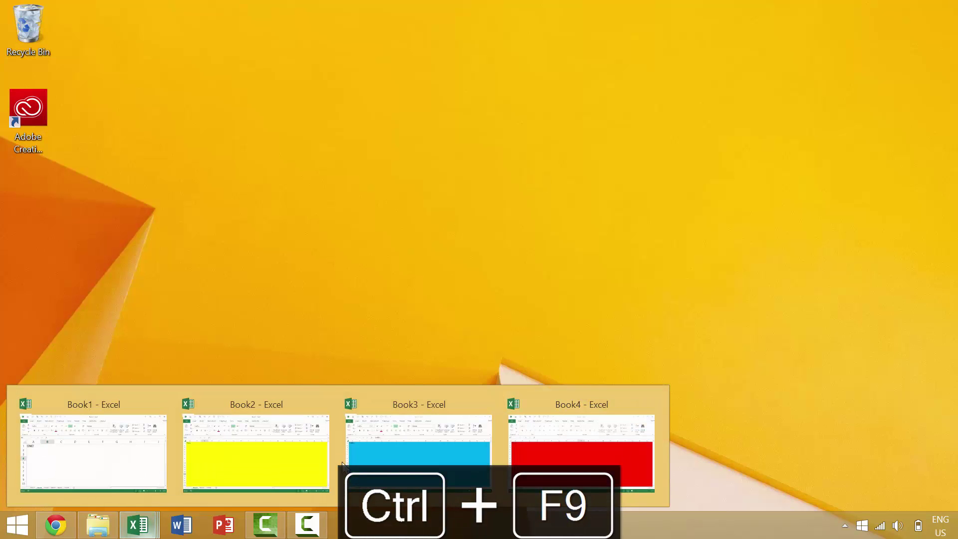
{"action": "left_click", "coordinate": [621, 461]}
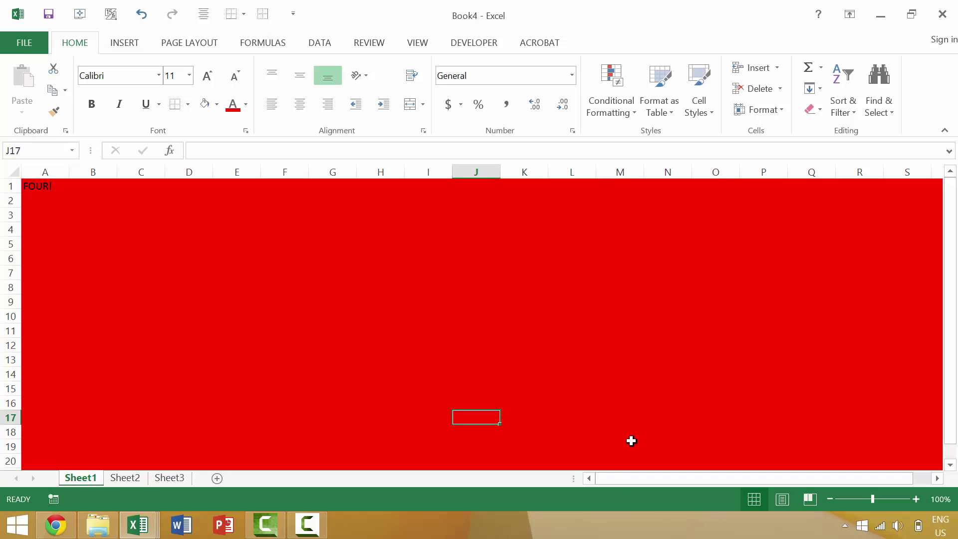
{"action": "key", "text": "ctrl+F10"}
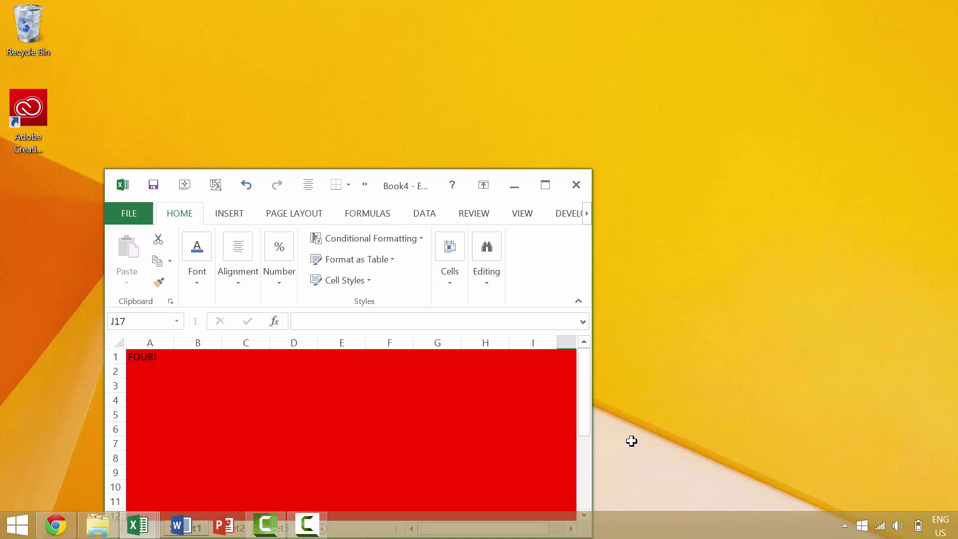
{"action": "key", "text": "ctrl+F10"}
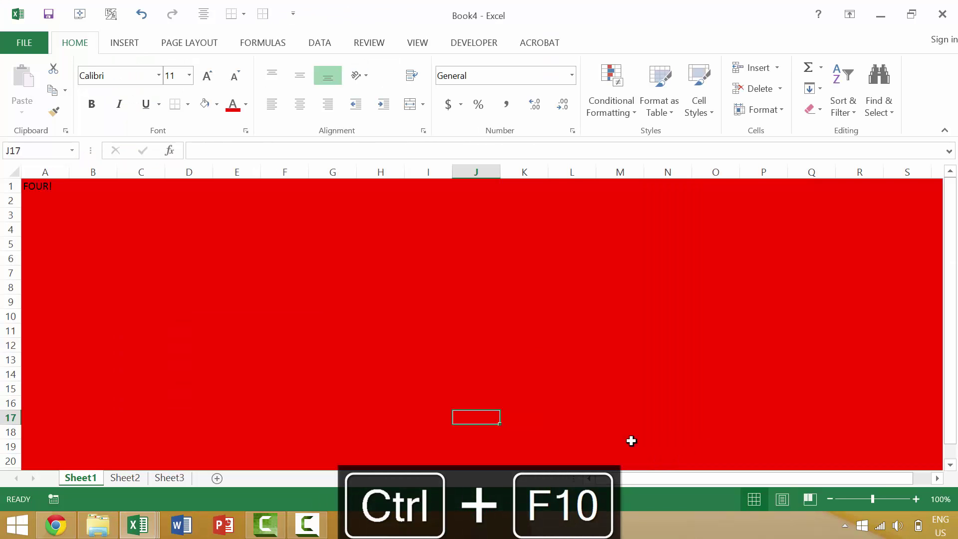
Step: Minimize Book4 with Win+Down twice and bring it back onto the desktop
{"action": "key", "text": "super+Down"}
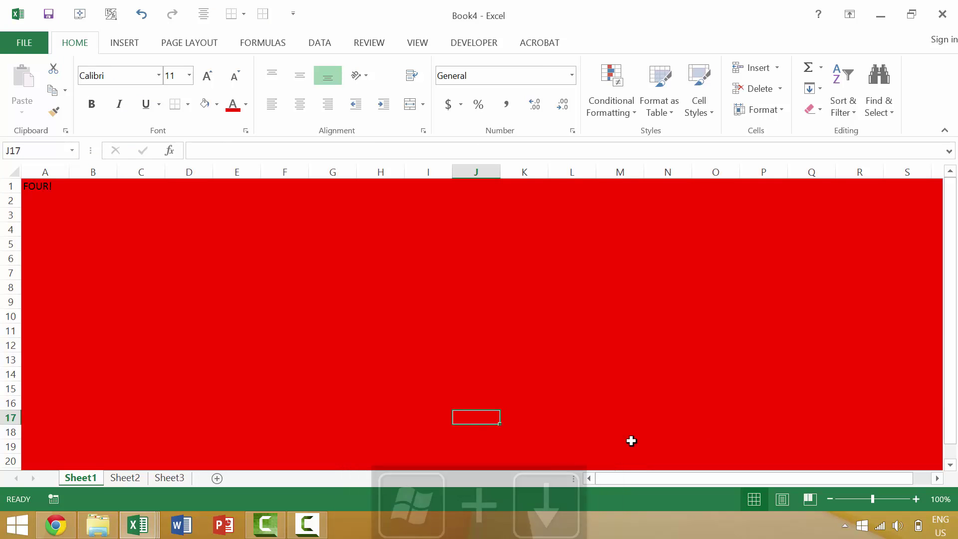
{"action": "key", "text": "super+Down"}
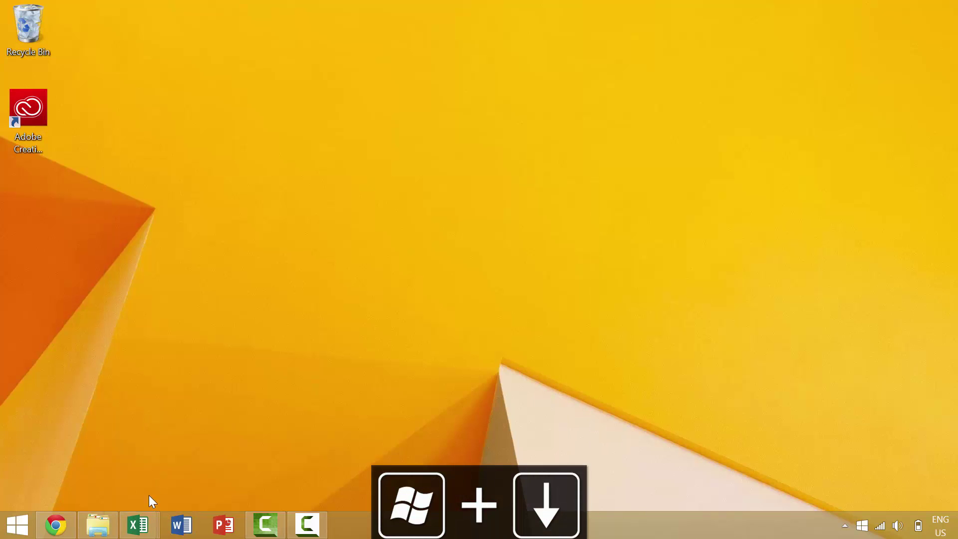
{"action": "mouse_move", "coordinate": [137, 525]}
{"action": "left_click", "coordinate": [519, 424]}
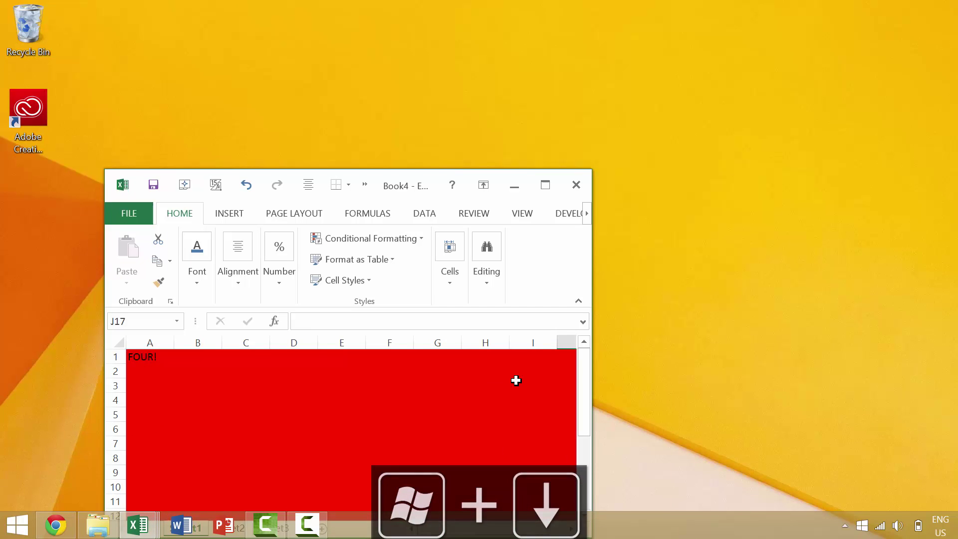
Step: Toggle Book4 between maximized and restored size, finishing maximized with Win+Up
{"action": "left_click", "coordinate": [553, 187]}
{"action": "key", "text": "super+Down"}
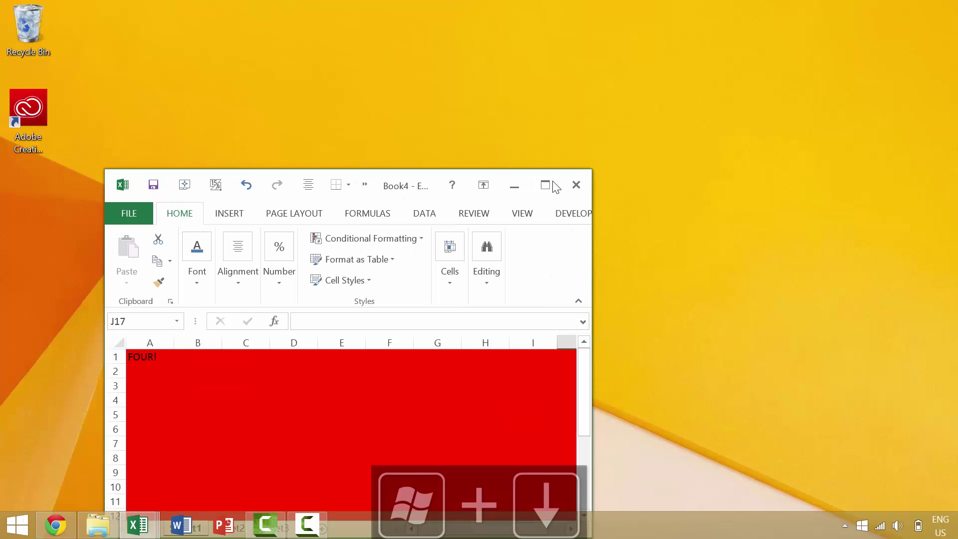
{"action": "left_click", "coordinate": [547, 186]}
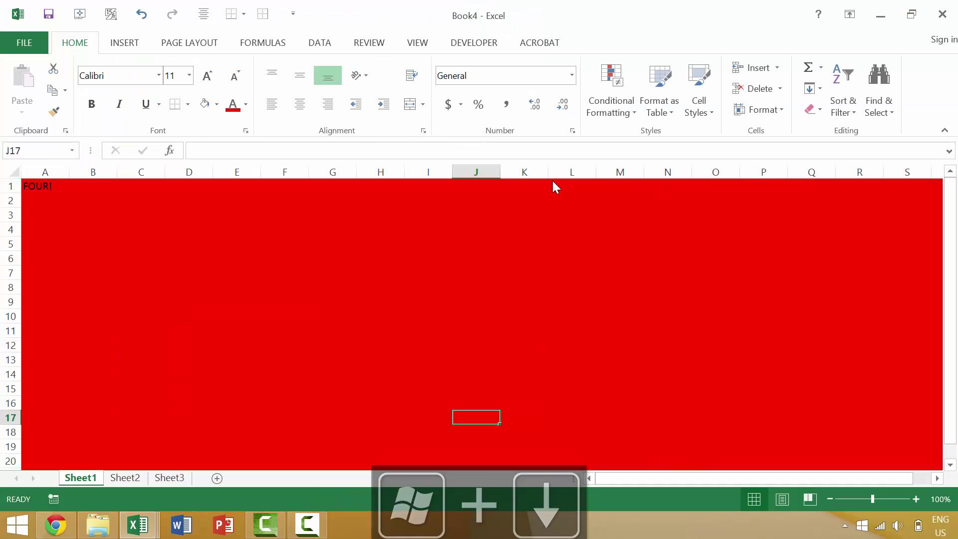
{"action": "left_click", "coordinate": [912, 15]}
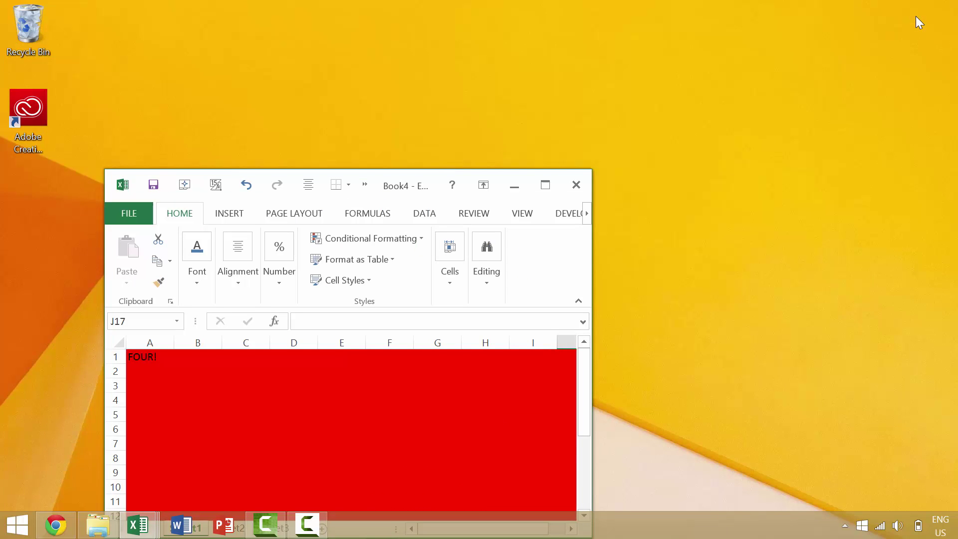
{"action": "key", "text": "super+Up"}
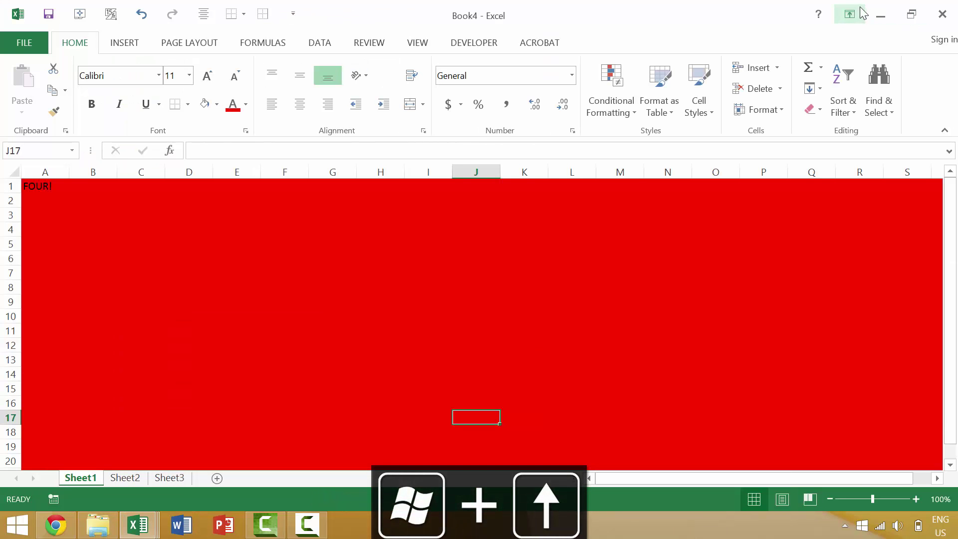
Step: Minimize Book4, reopen it from the taskbar preview, then restore down and maximize it
{"action": "left_click", "coordinate": [880, 16]}
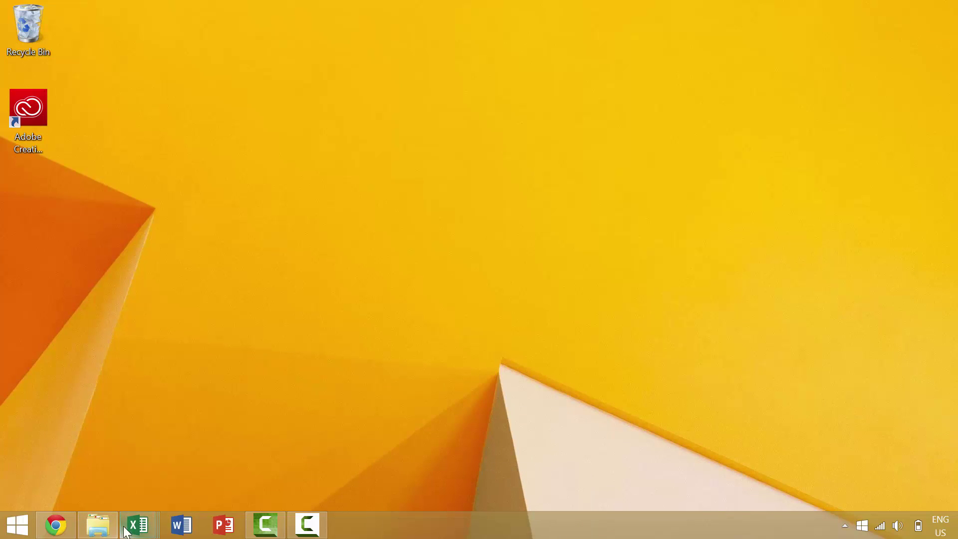
{"action": "left_click", "coordinate": [139, 525]}
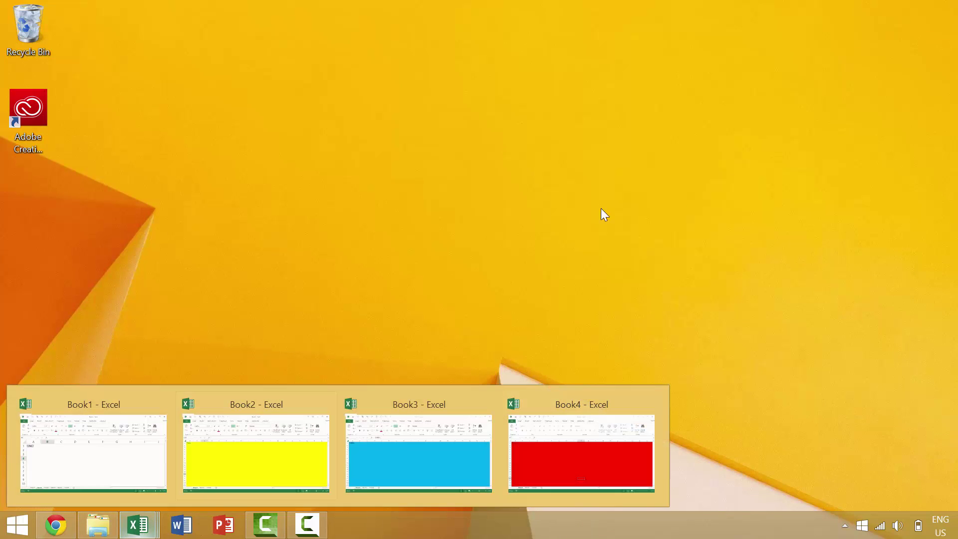
{"action": "left_click", "coordinate": [549, 464]}
{"action": "left_click", "coordinate": [910, 15]}
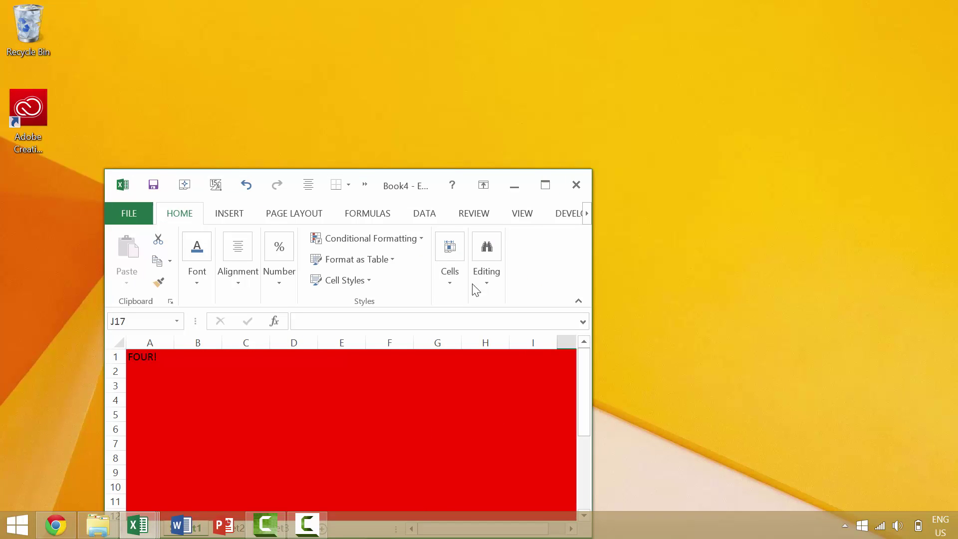
{"action": "left_click", "coordinate": [545, 183]}
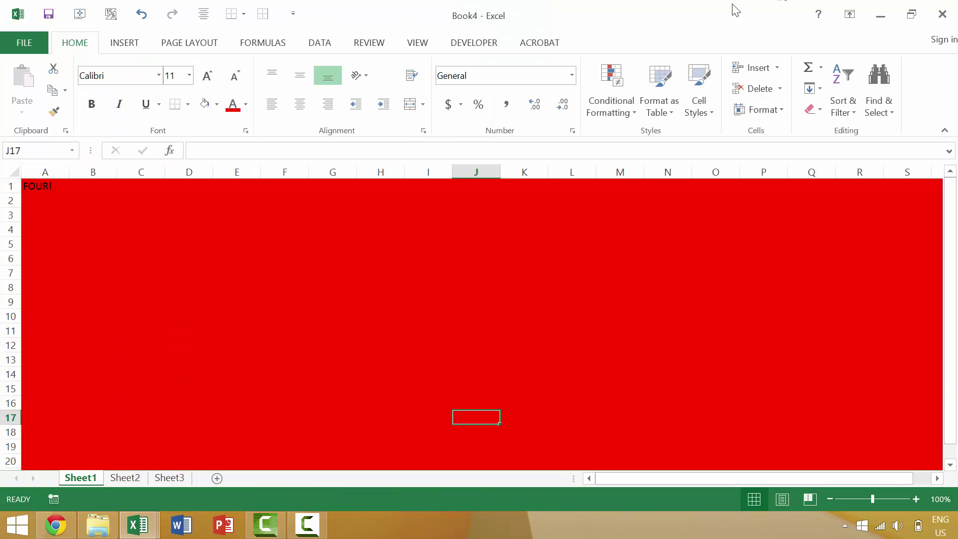
Step: Use the title-bar system menu to restore, maximize, then minimize Book4
{"action": "right_click", "coordinate": [721, 5]}
{"action": "left_click", "coordinate": [742, 14]}
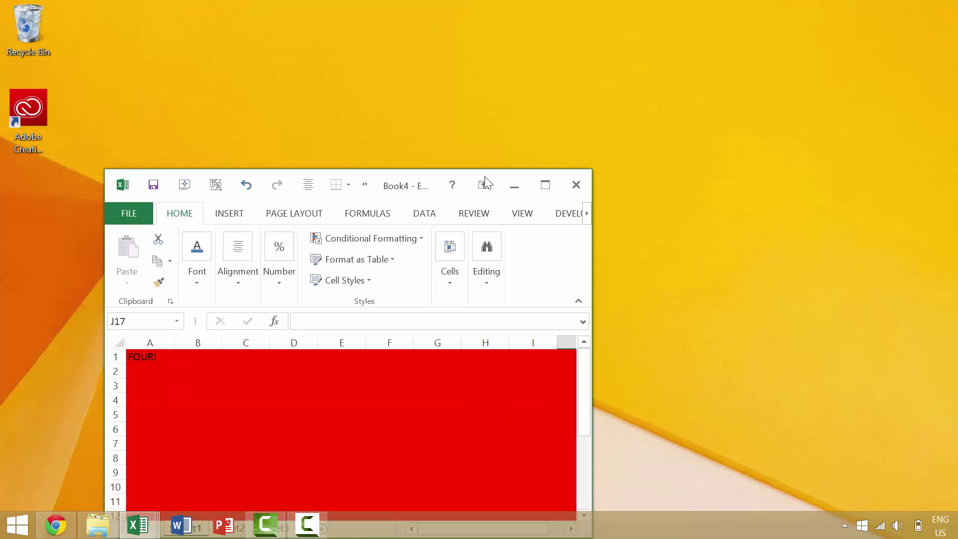
{"action": "right_click", "coordinate": [410, 186]}
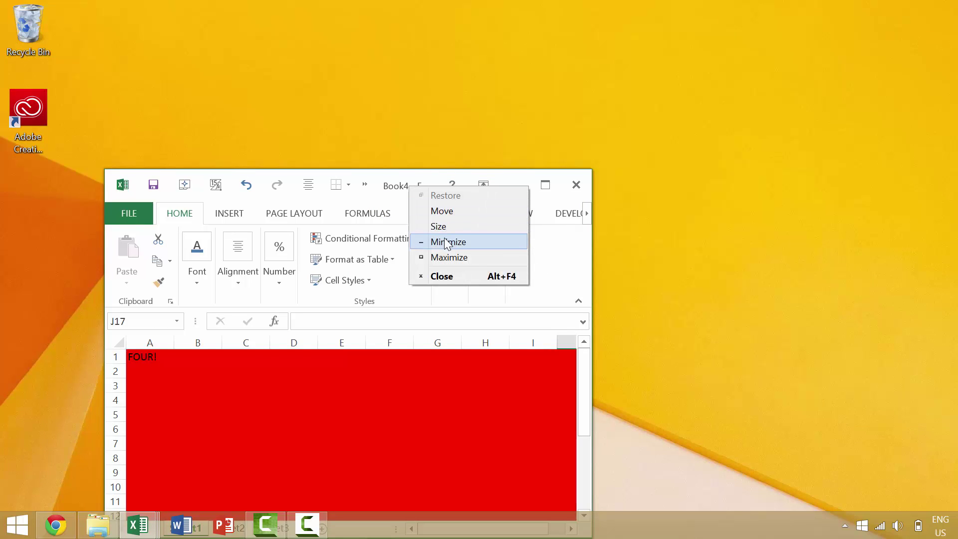
{"action": "left_click", "coordinate": [448, 257]}
{"action": "right_click", "coordinate": [640, 10]}
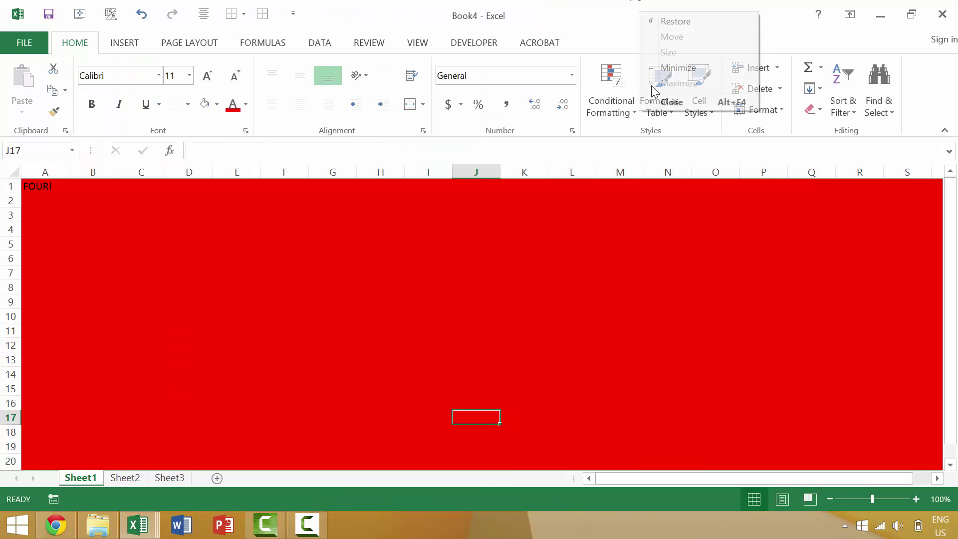
{"action": "left_click", "coordinate": [682, 67]}
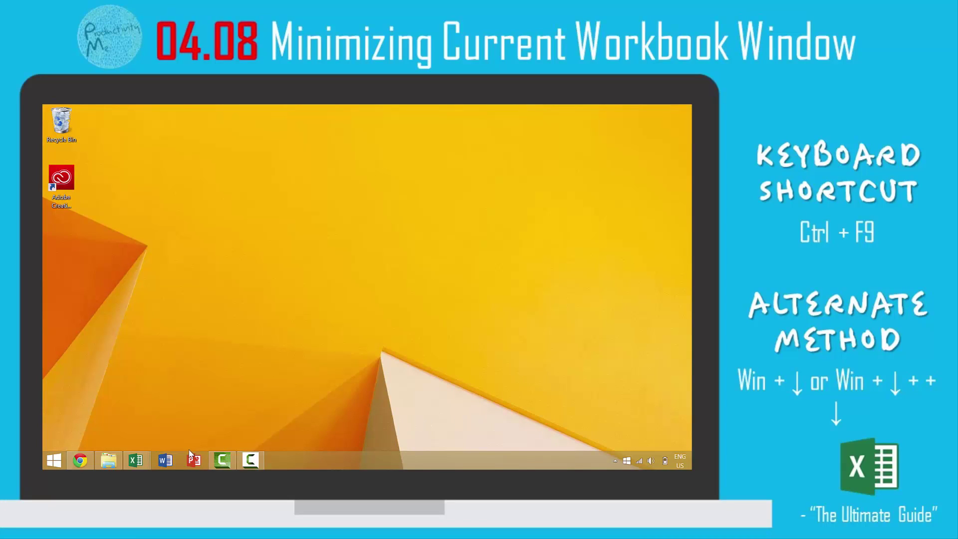
{"action": "mouse_move", "coordinate": [138, 525]}
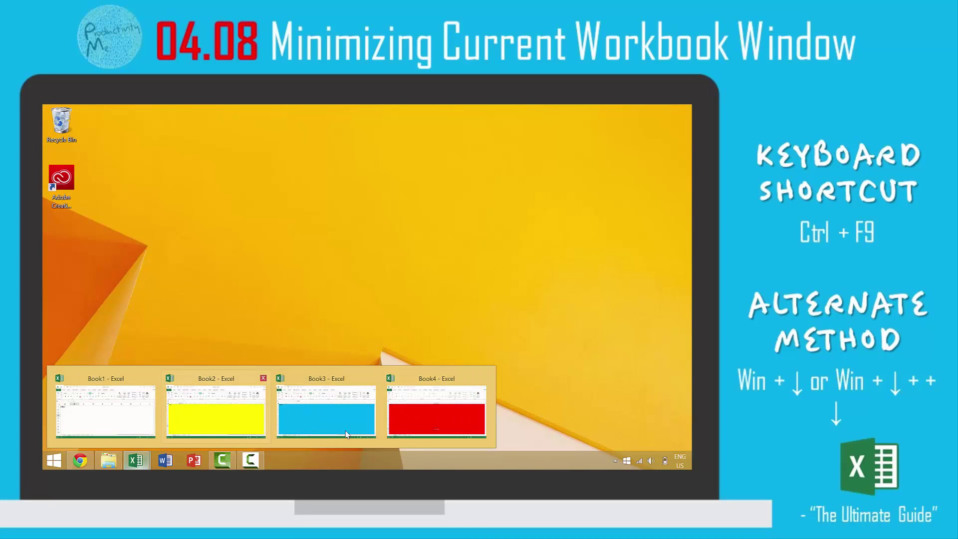
Step: Reopen Book4, minimize with Ctrl+F9, toggle size with Ctrl+F10, then minimize with Win+Down
{"action": "left_click", "coordinate": [451, 432]}
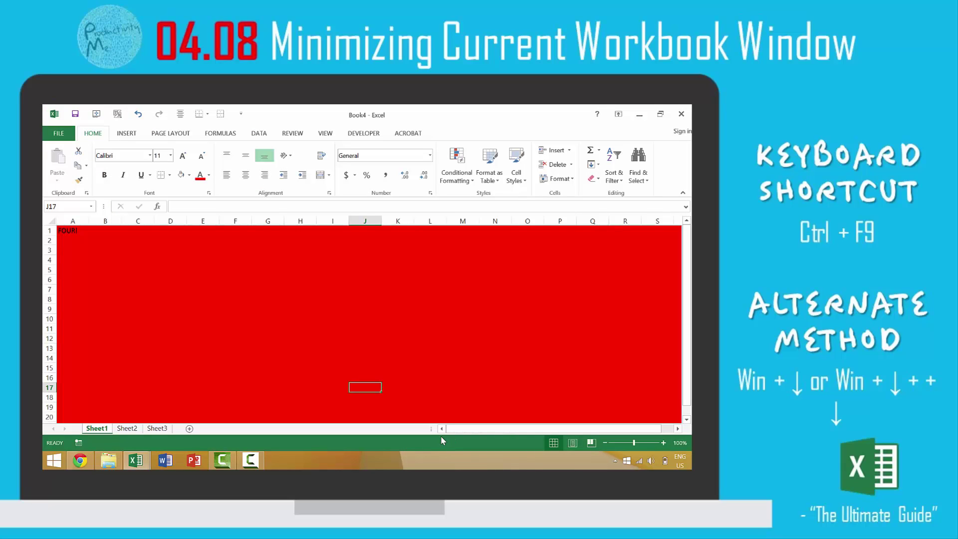
{"action": "key", "text": "ctrl+F9"}
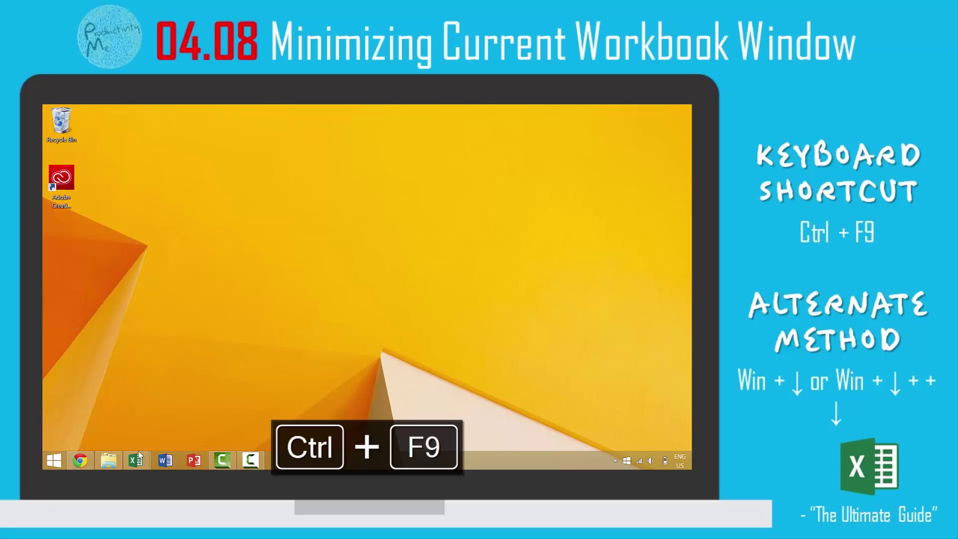
{"action": "mouse_move", "coordinate": [135, 460]}
{"action": "left_click", "coordinate": [457, 426]}
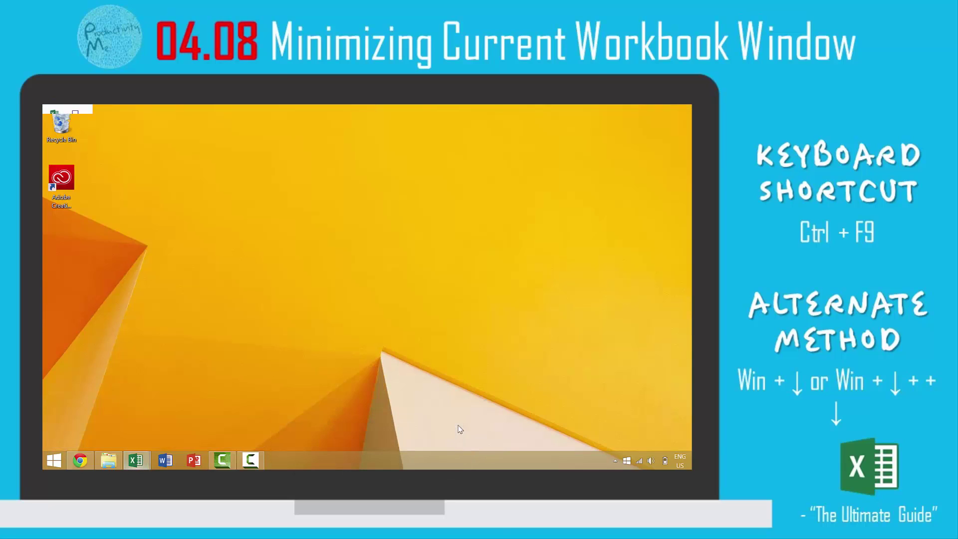
{"action": "key", "text": "ctrl+F10"}
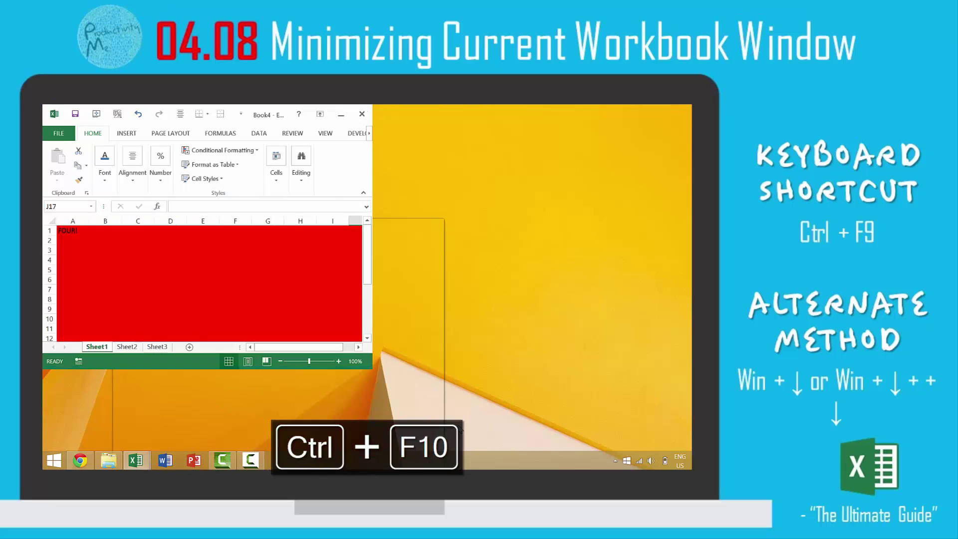
{"action": "key", "text": "ctrl+F10"}
{"action": "key", "text": "super+Down"}
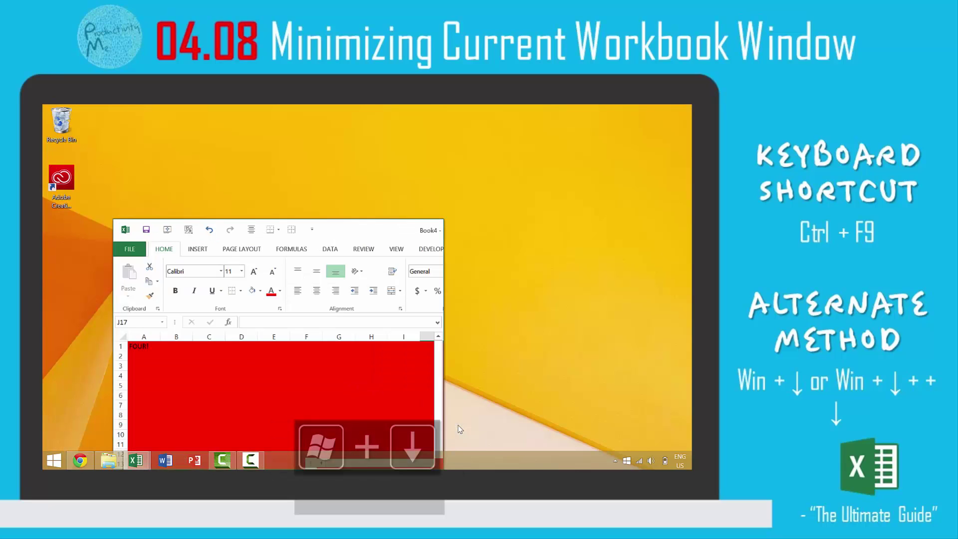
{"action": "key", "text": "super+Down"}
{"action": "mouse_move", "coordinate": [136, 460]}
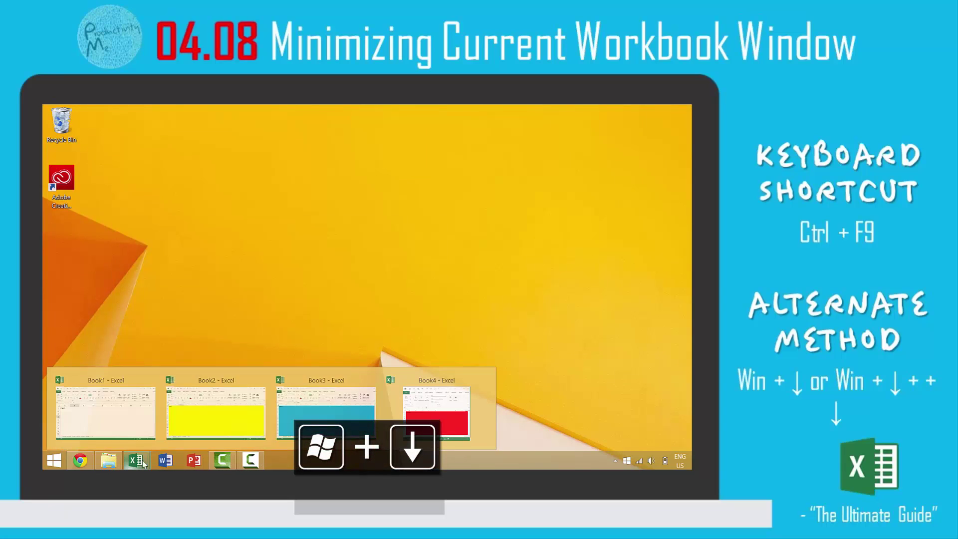
Step: Restore Book4, toggle its size by double-clicking, then Win+Down and Win+Up to maximize
{"action": "left_click", "coordinate": [451, 407]}
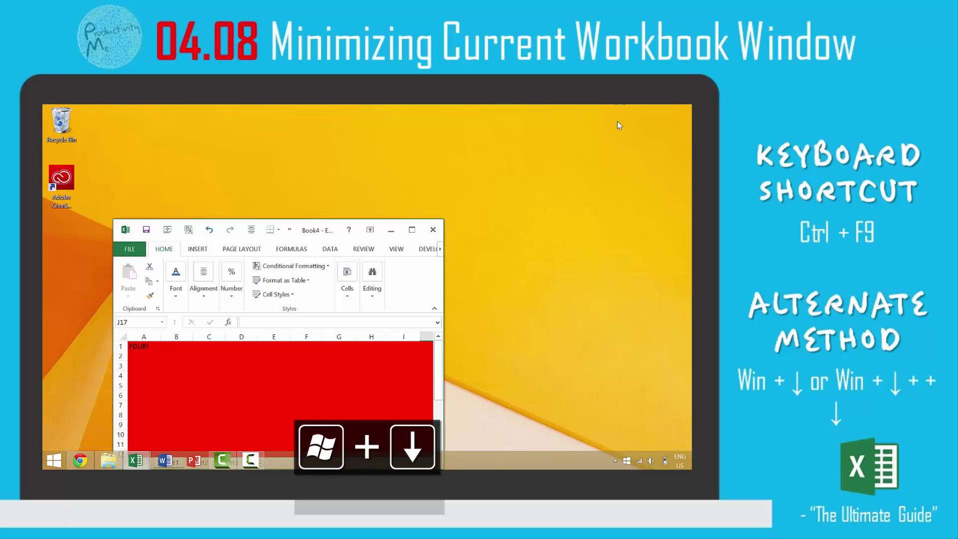
{"action": "double_click", "coordinate": [418, 230]}
{"action": "key", "text": "super+Down"}
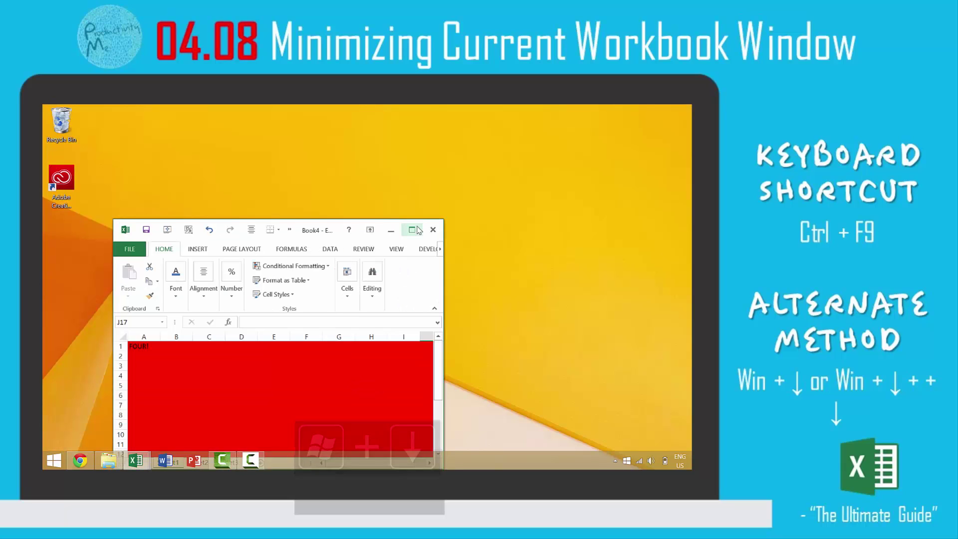
{"action": "key", "text": "super+Up"}
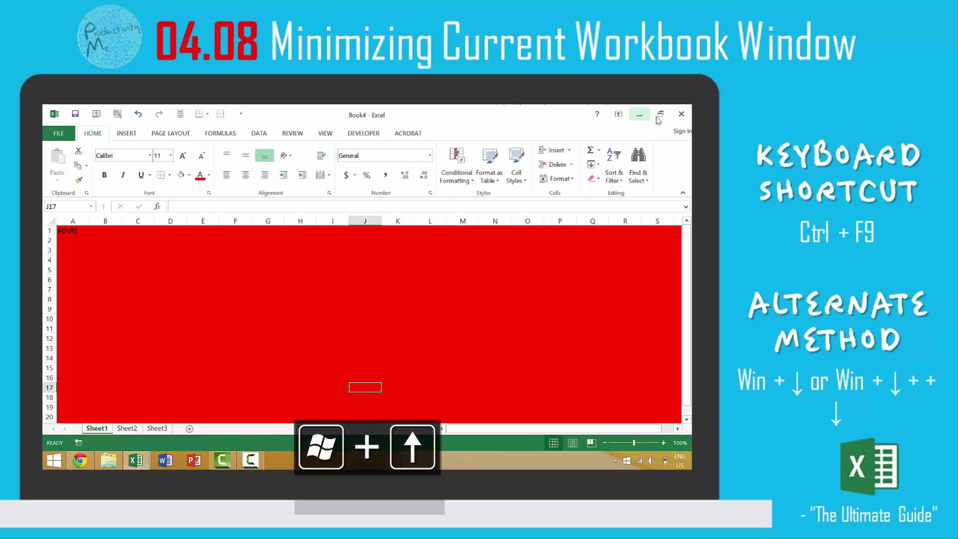
Step: Restore then maximize Book4 through the title-bar system menu
{"action": "right_click", "coordinate": [505, 114]}
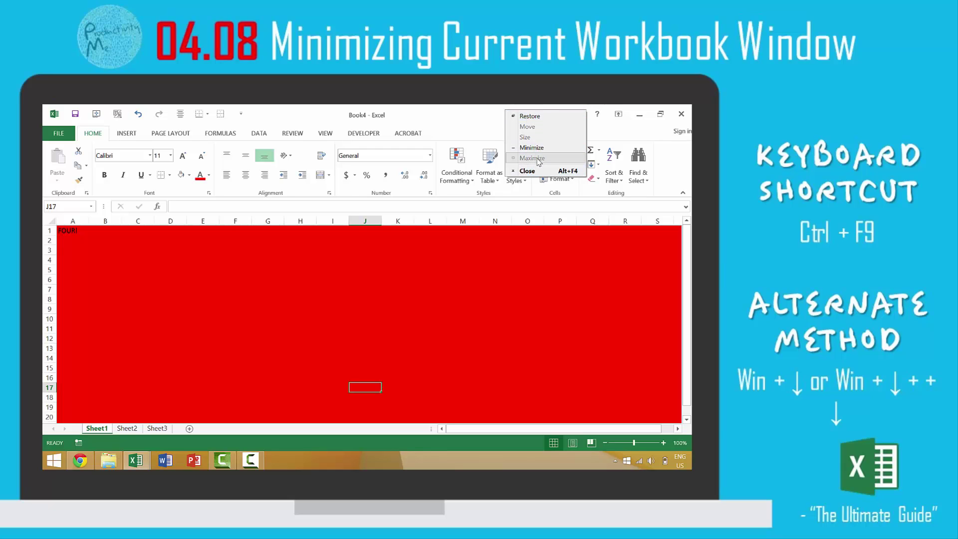
{"action": "left_click", "coordinate": [530, 116]}
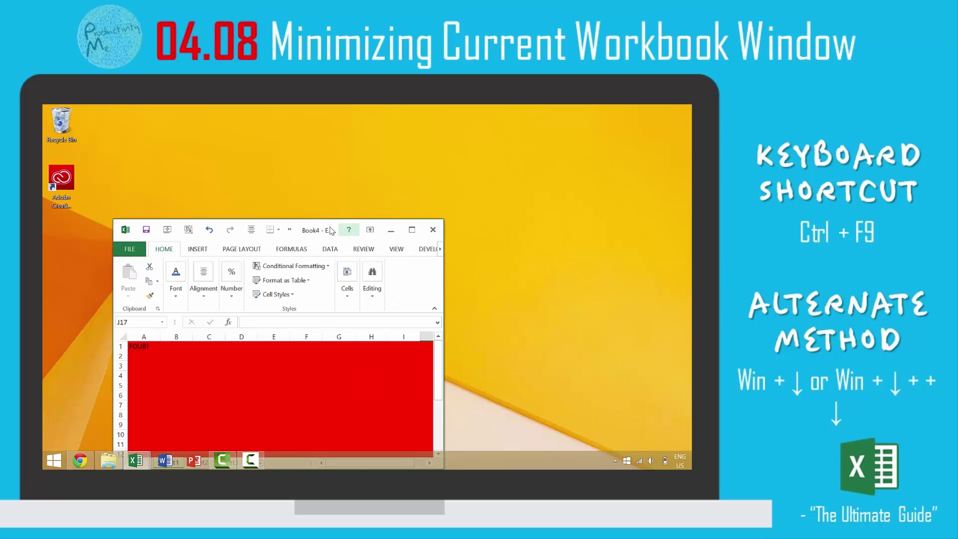
{"action": "right_click", "coordinate": [330, 227]}
{"action": "left_click", "coordinate": [348, 276]}
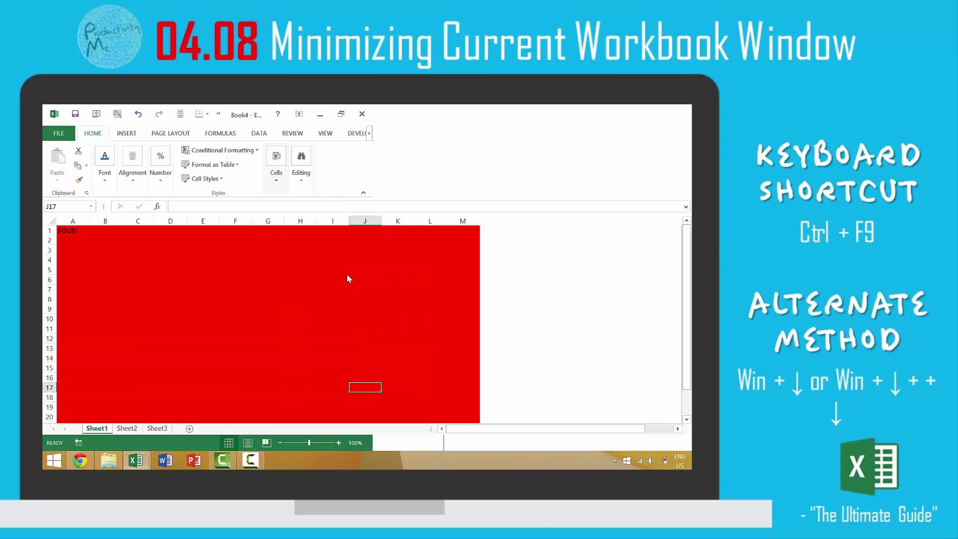